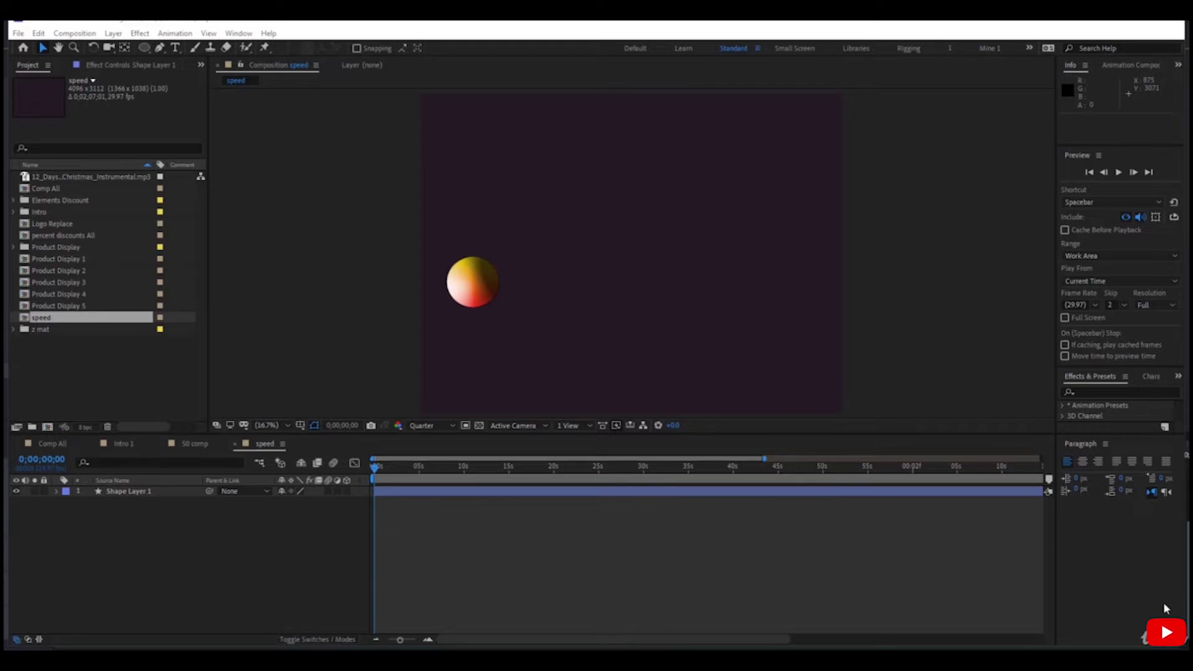
Step: Reveal the keyframed properties of Shape Layer 1 and preview the ball's animation
left_click(135, 492)
key("u")
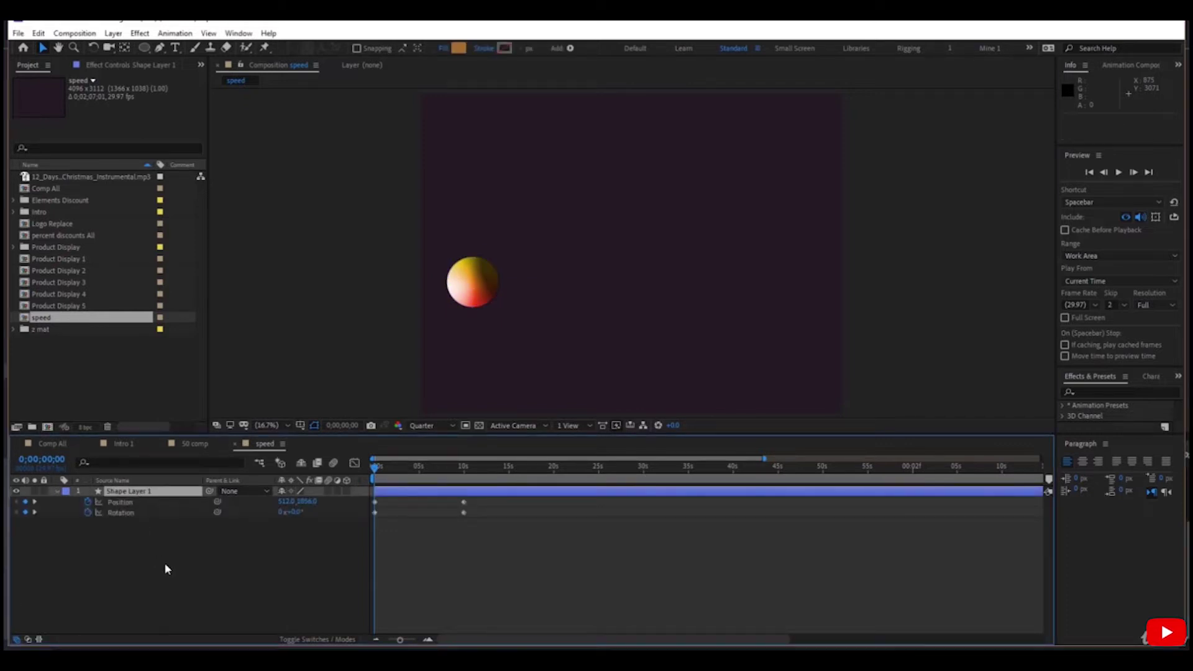
left_click(165, 569)
left_click(374, 513)
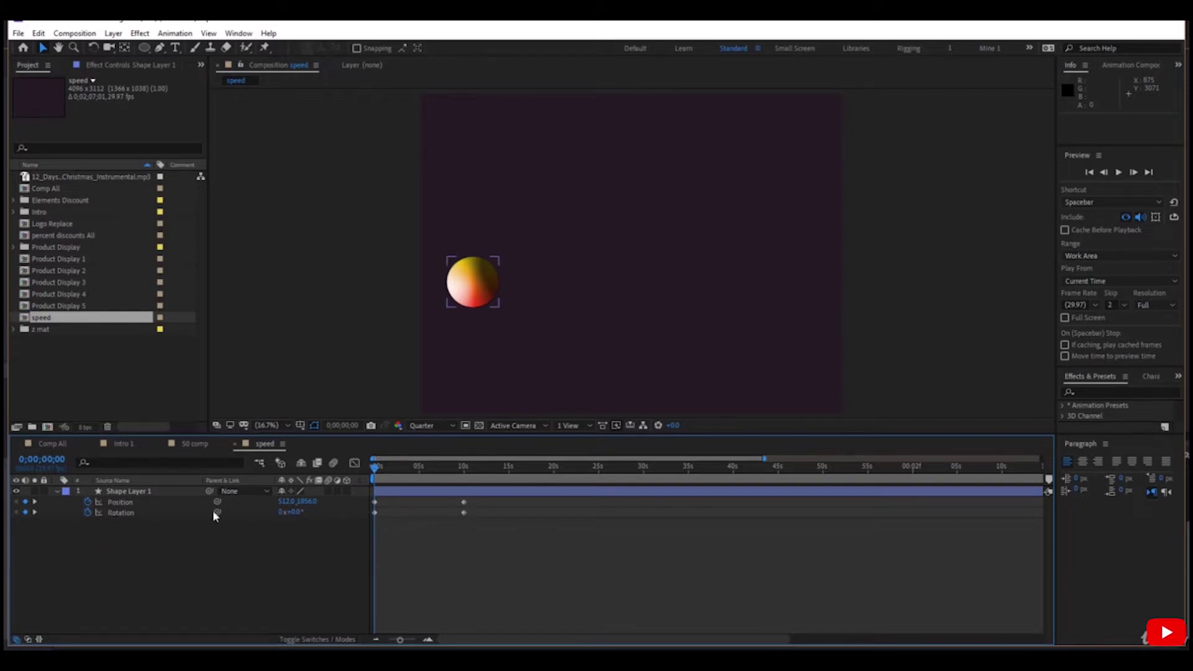
key("space")
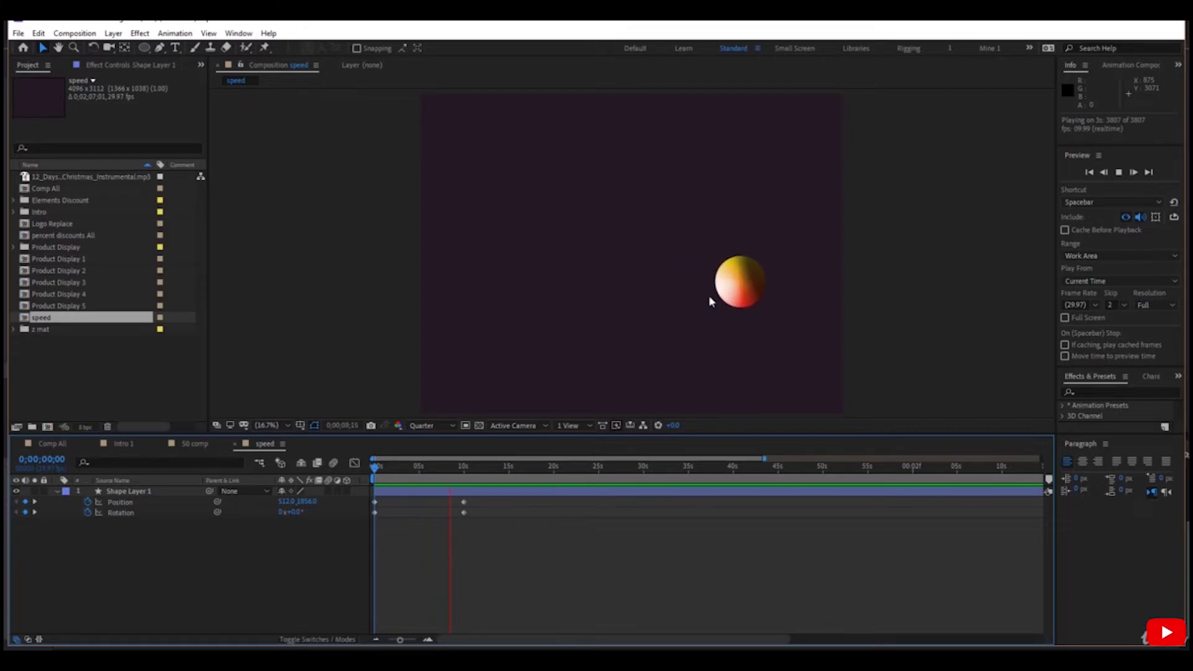
key("space")
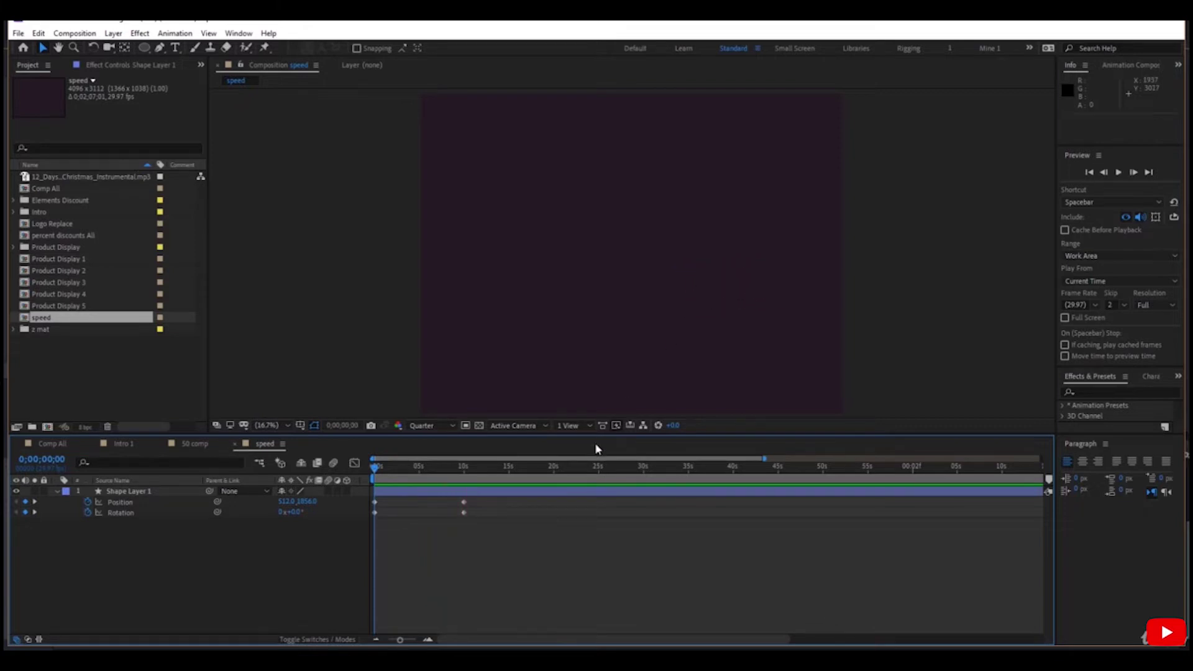
Step: Speed up the ball by moving the final Position and Rotation keyframes to about 0;00;01;23, and preview it
left_click_drag(471, 498, 390, 504)
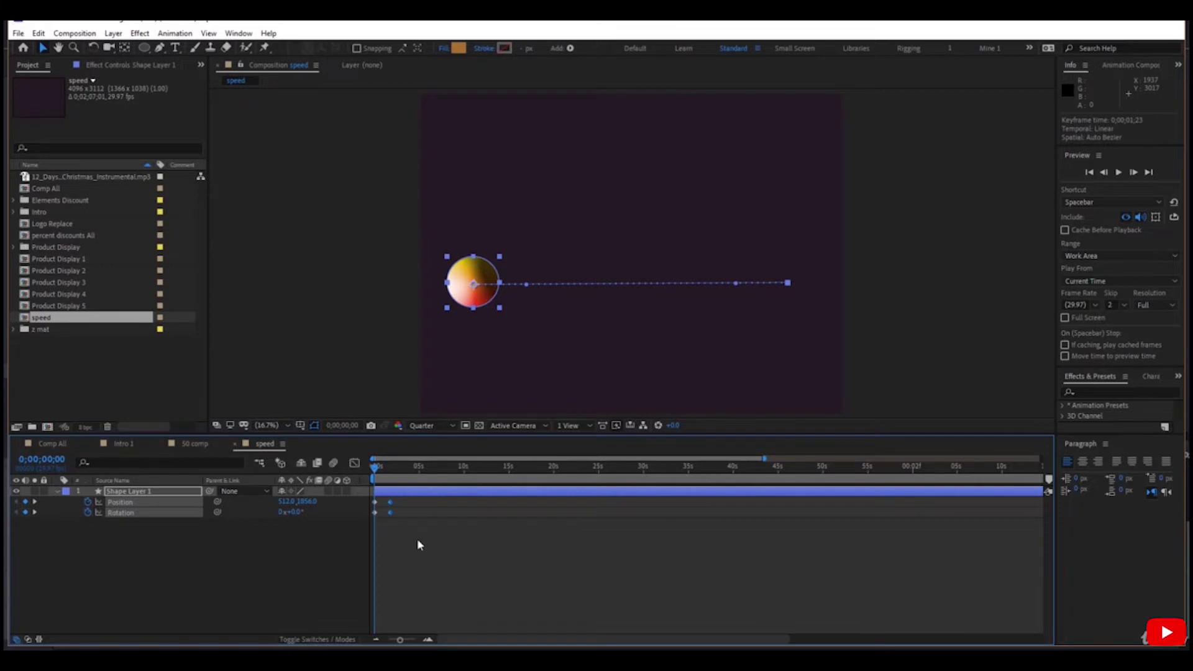
key("space")
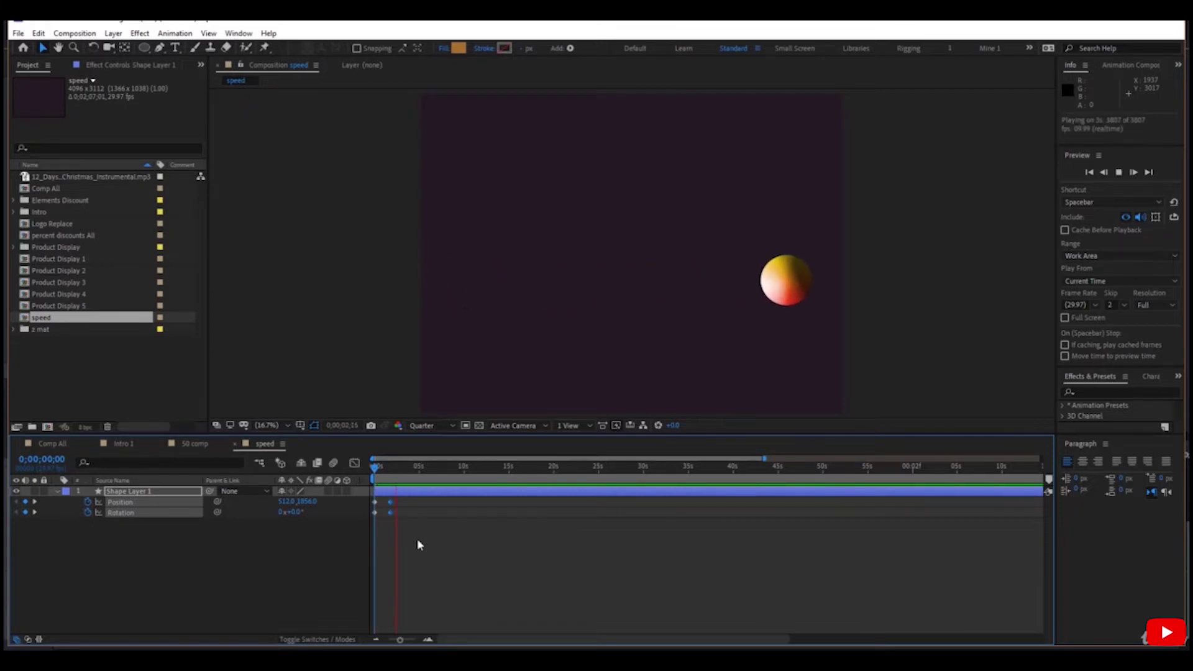
key("space")
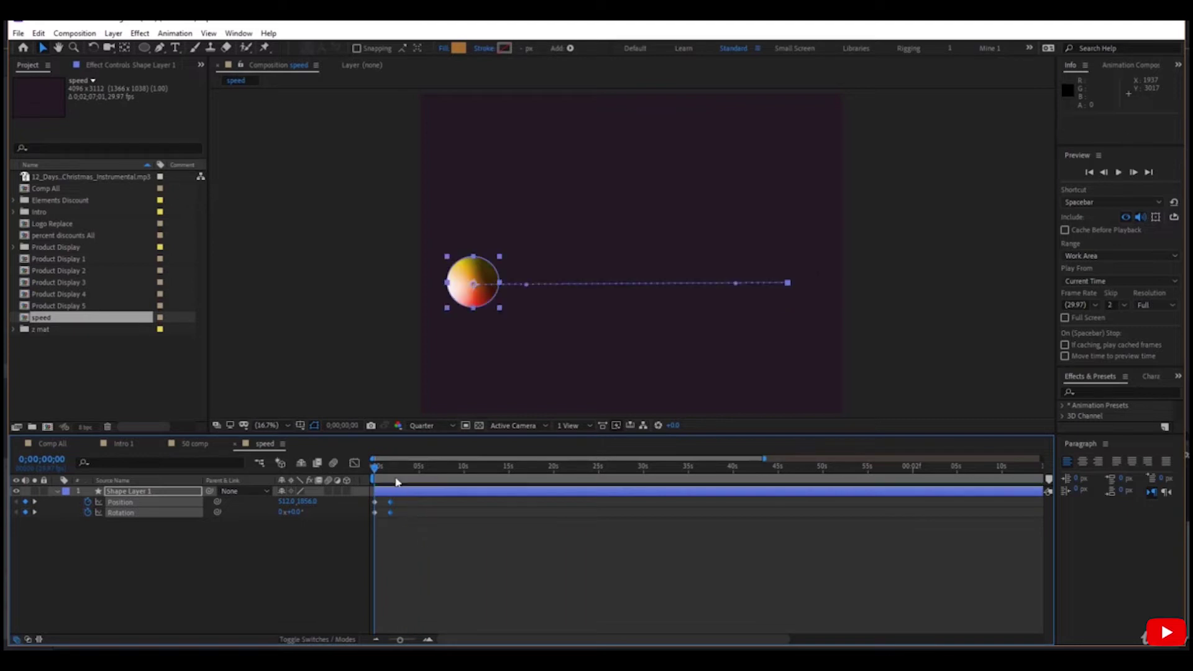
Step: Slow the ball down by moving the final Position and Rotation keyframes to about 20 seconds, and preview it
left_click_drag(403, 495, 555, 501)
key("space")
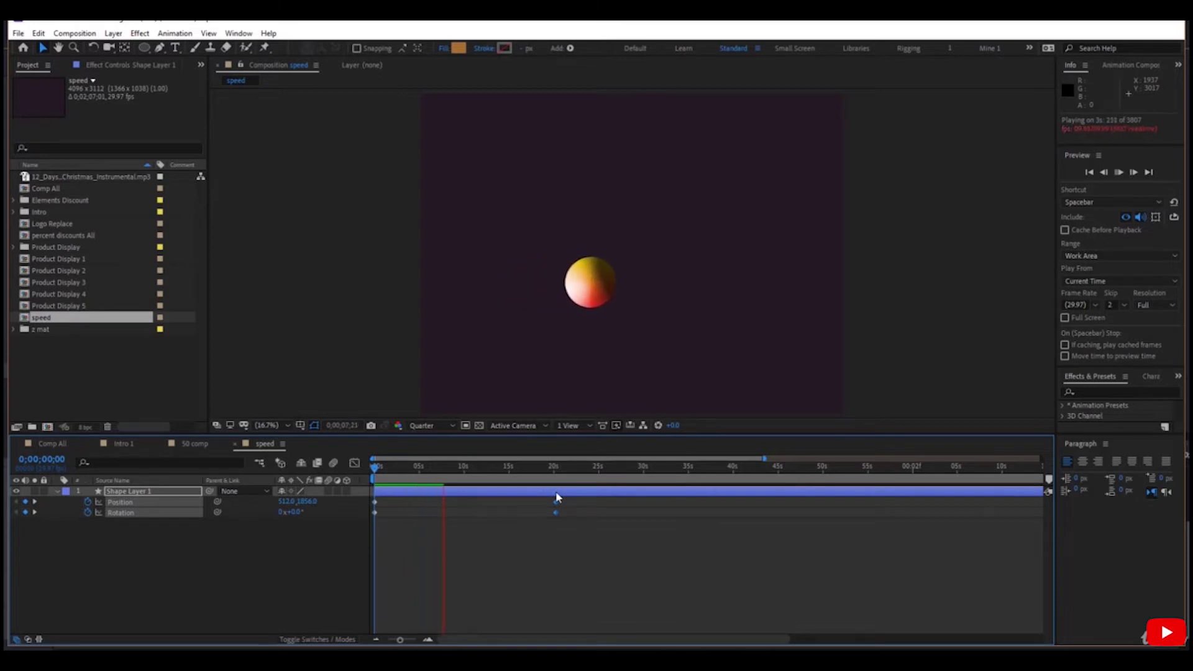
left_click(576, 566)
key("space")
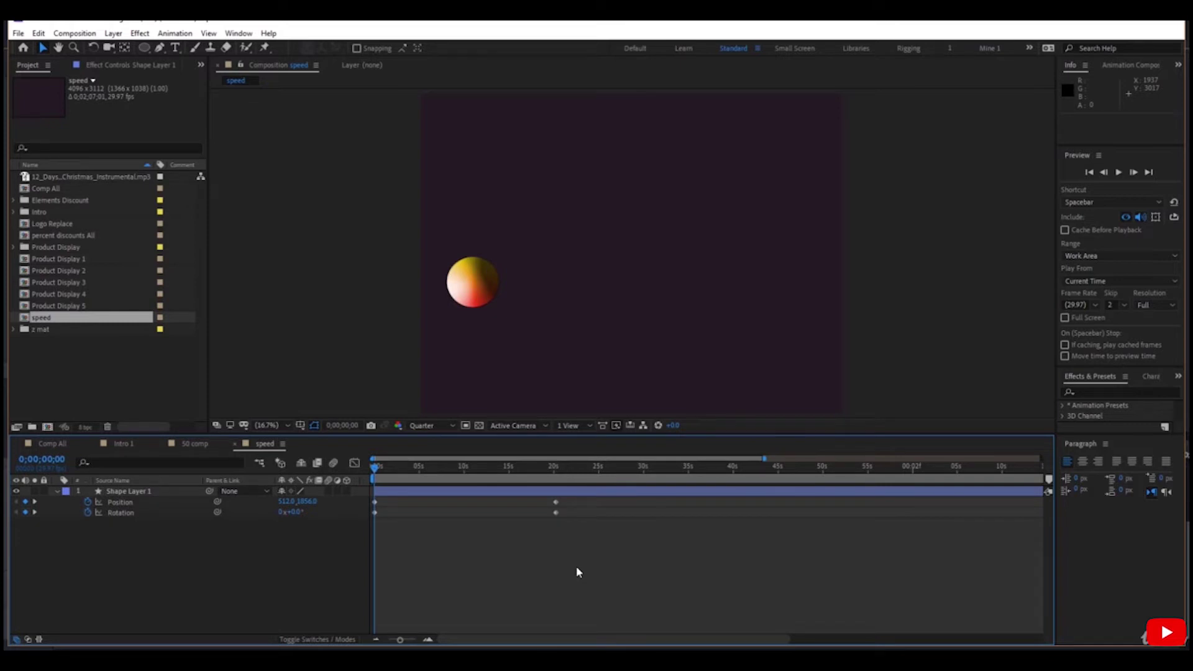
key("space")
key("space")
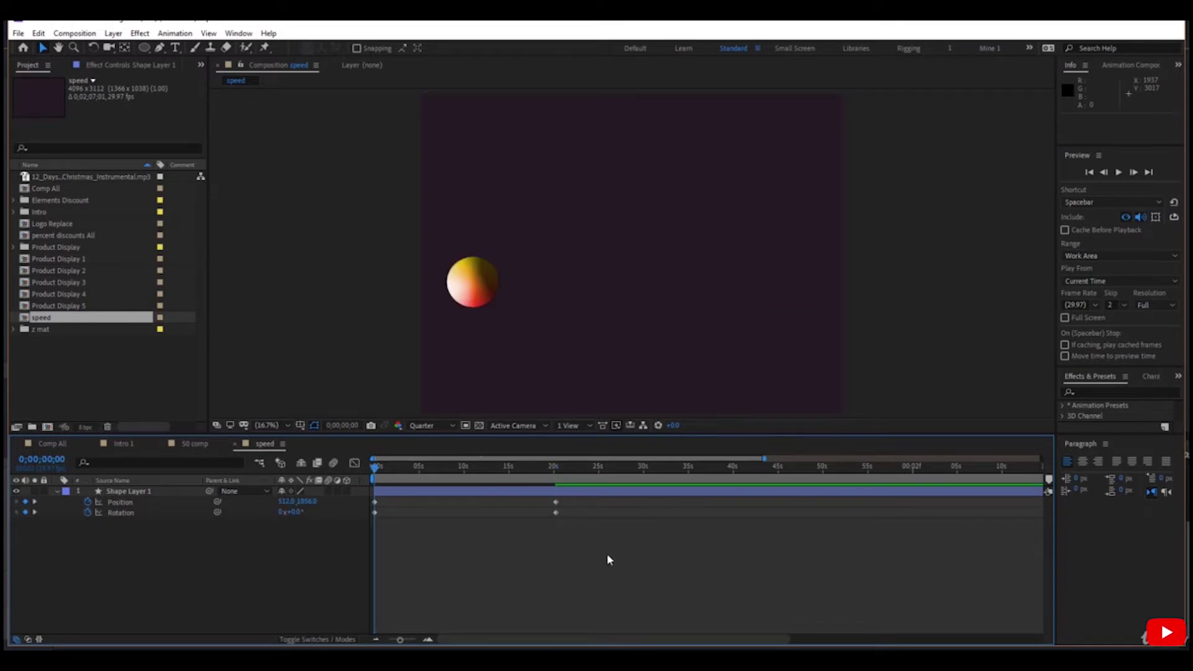
Step: Try moving only the final Rotation keyframe to about 0;00;29;01, and bring it back in line with the final Position keyframe
left_click_drag(556, 512, 635, 513)
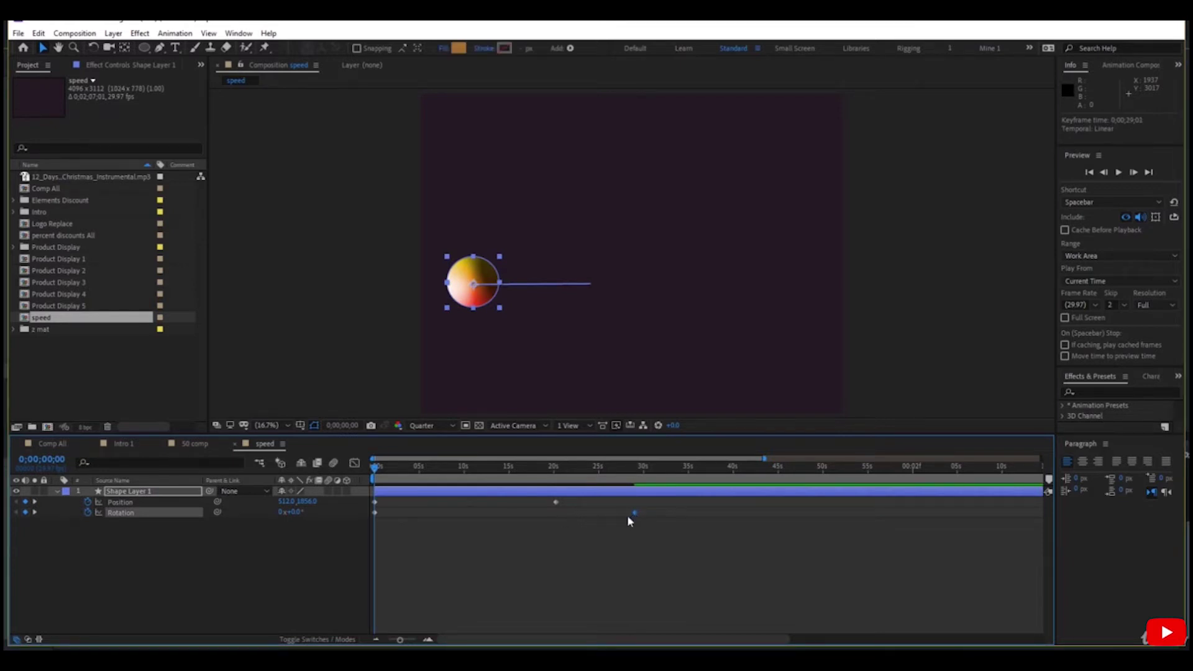
left_click_drag(635, 513, 558, 518)
Step: Move the final Position and Rotation keyframes to about 0;00;00;26 and add a Position keyframe at 2 seconds, raising the ball to about 3530, 380
key("=")
left_click_drag(557, 512, 409, 476)
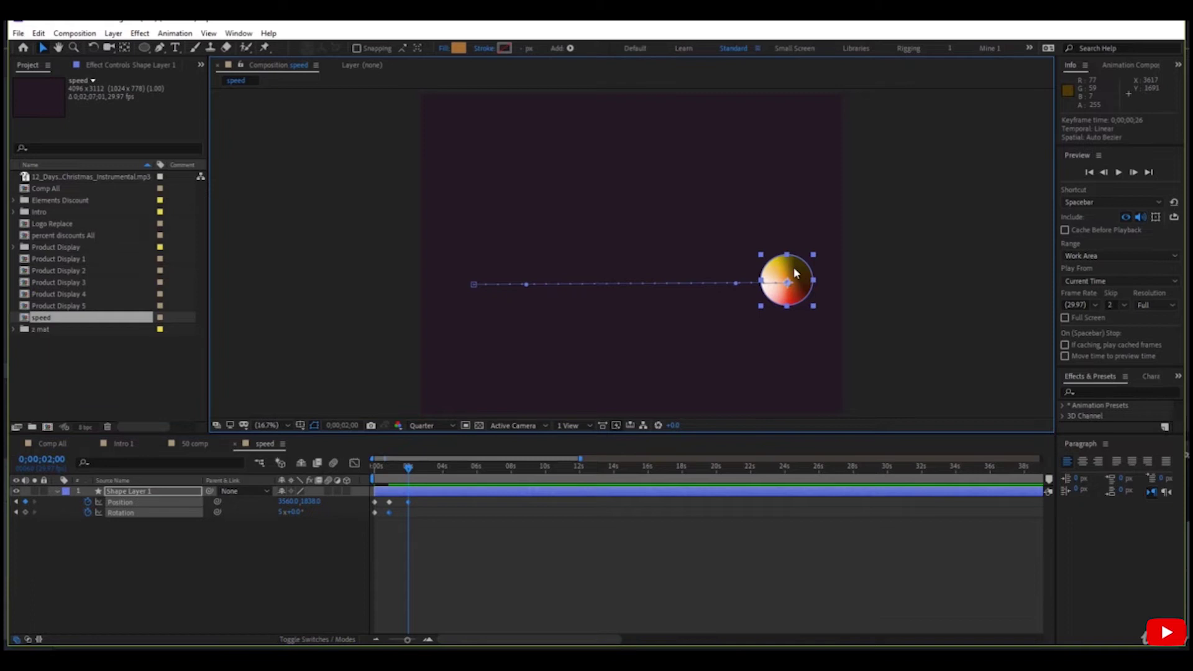
left_click_drag(794, 272, 794, 94)
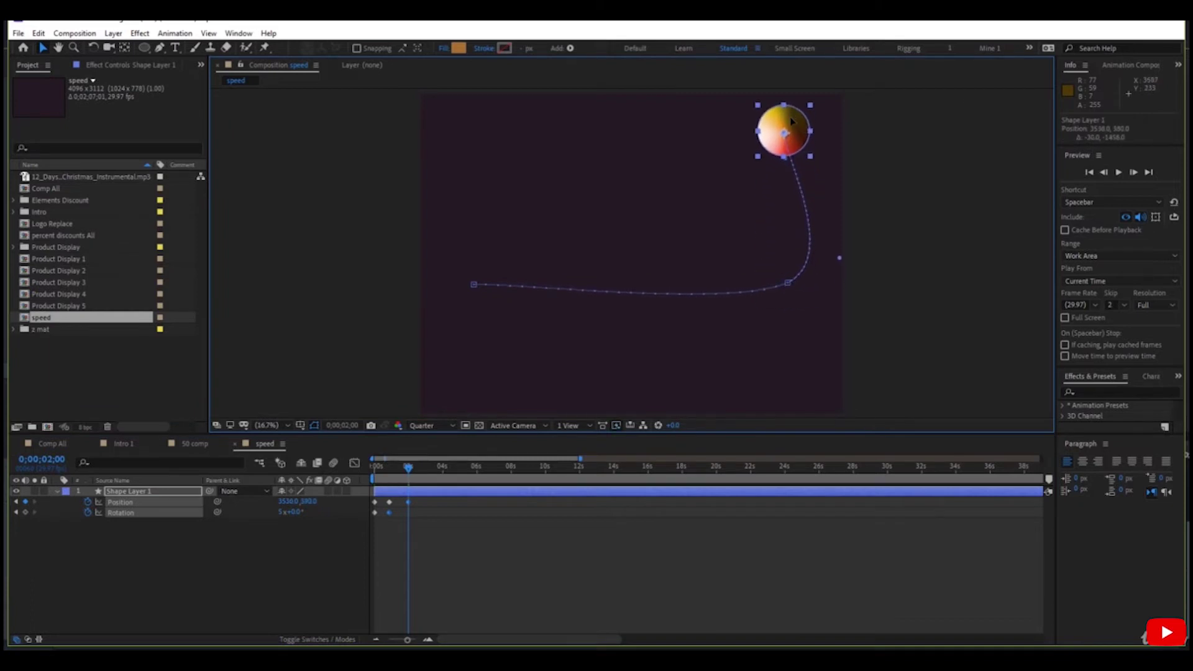
Step: Add a Position keyframe at 4 seconds with the ball moved to about 674, 350, and preview the animation from the start
left_click_drag(408, 467, 445, 472)
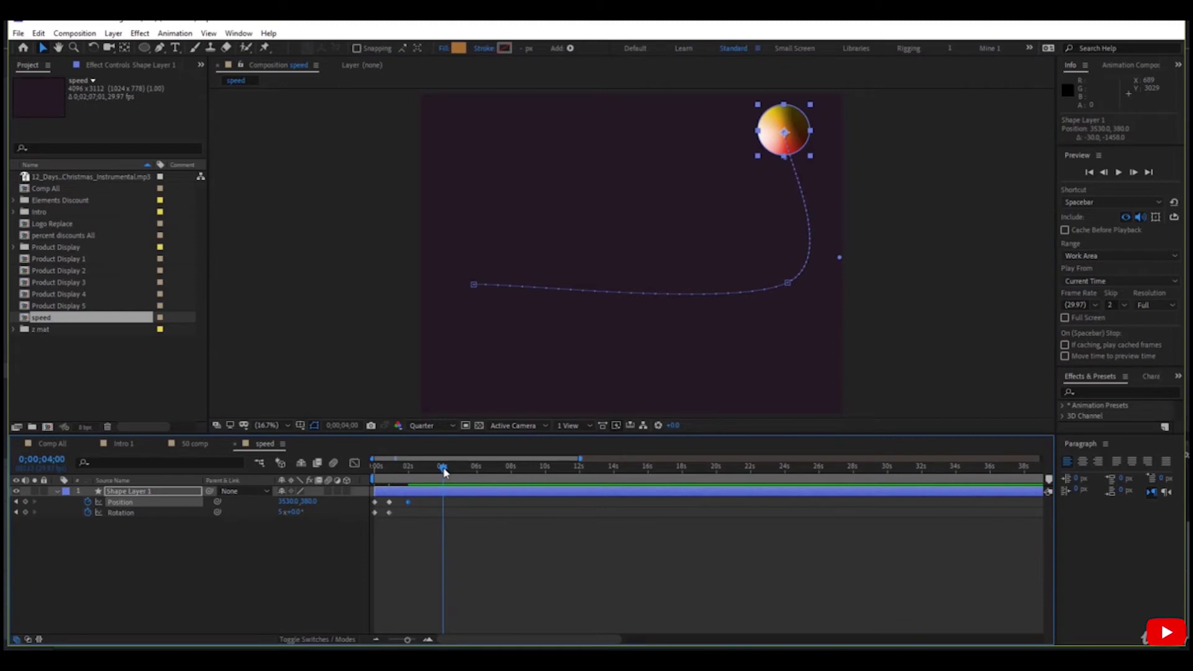
left_click_drag(760, 129, 464, 127)
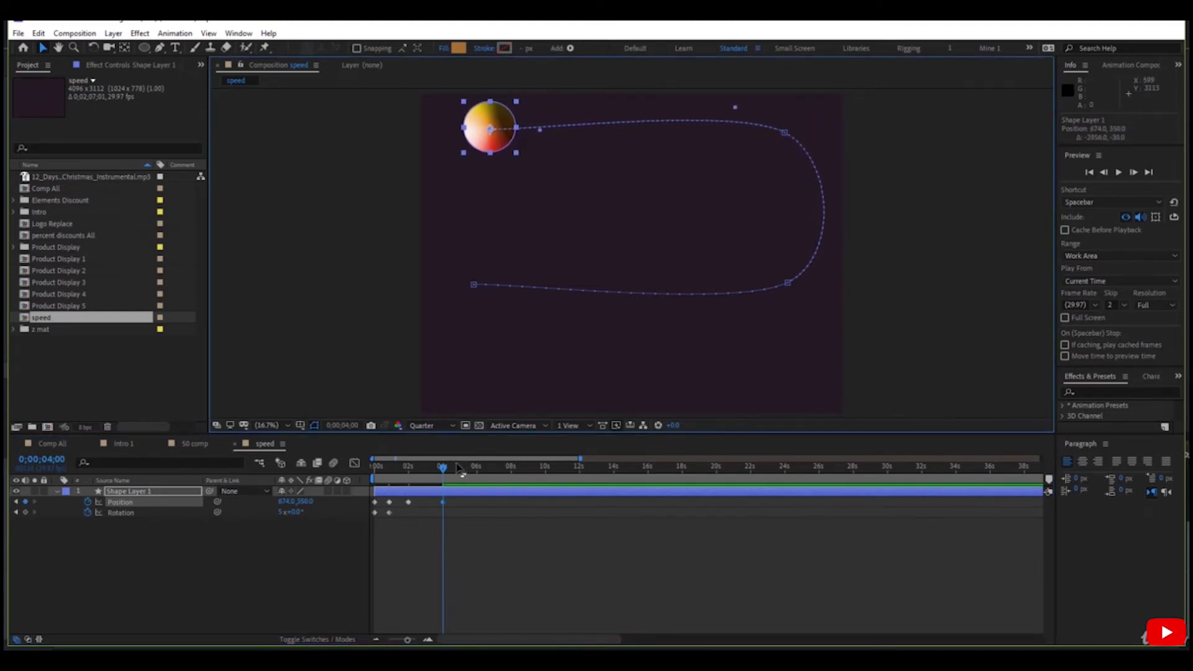
key("Home")
key("space")
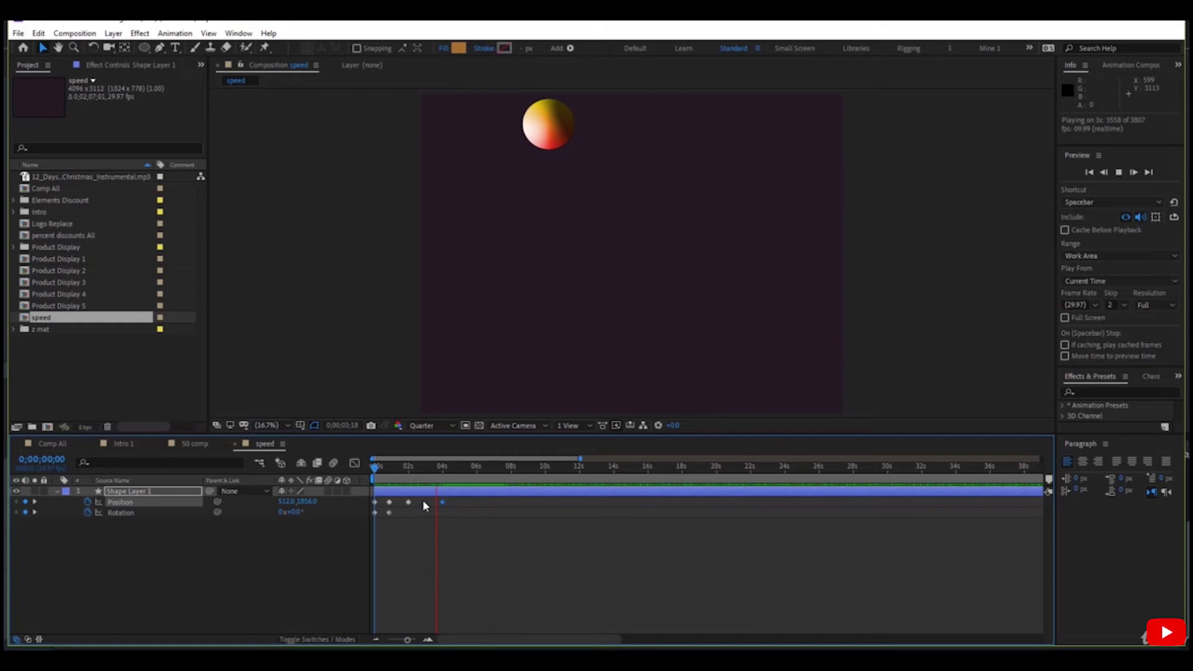
key("space")
left_click(455, 547)
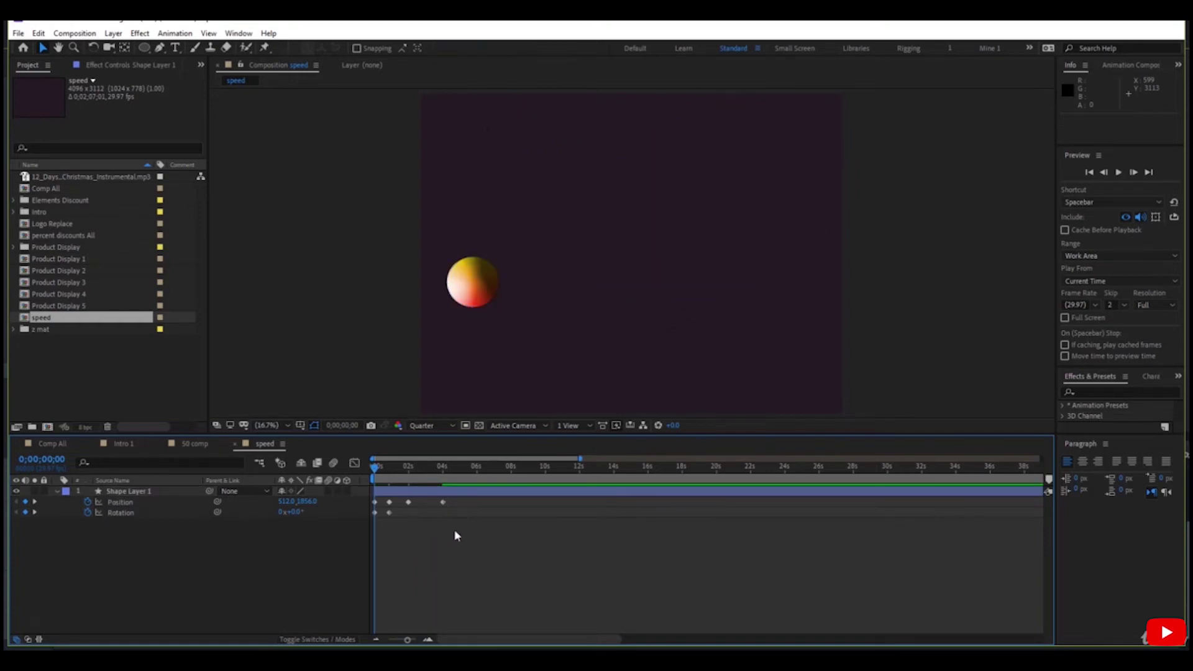
Step: Compress all Position and Rotation keyframes proportionally so the last Position keyframe falls at about 0;00;02;26
mouse_move(443, 501)
left_mouse_down()
mouse_move(428, 502)
mouse_move(447, 506)
left_mouse_up()
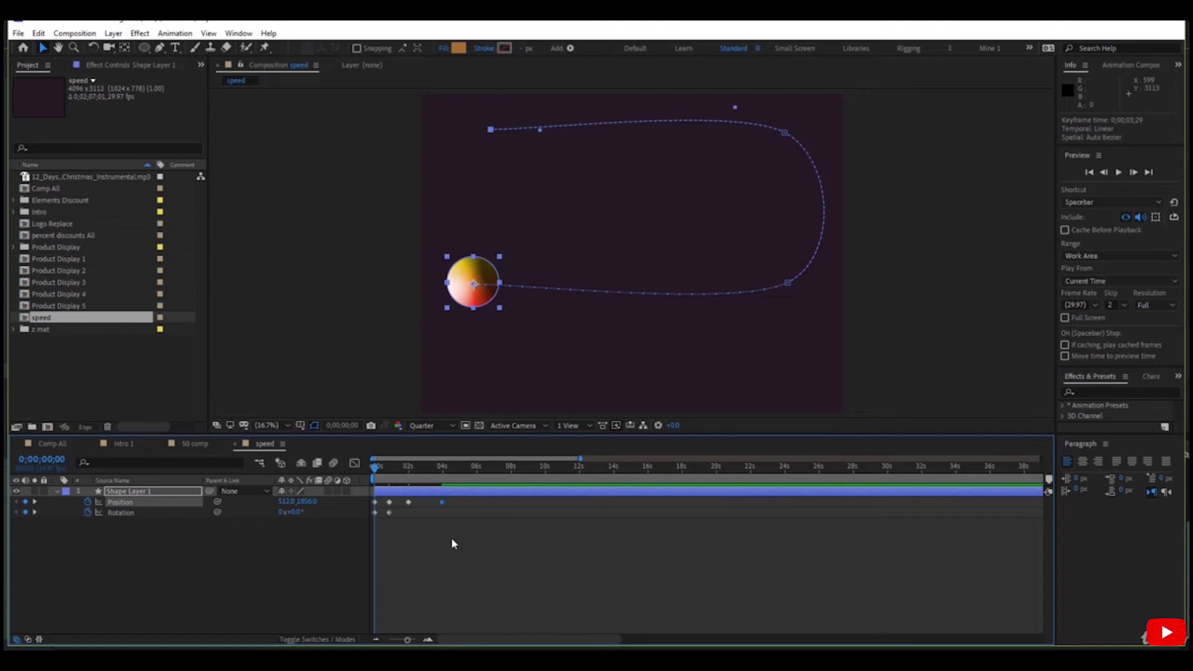
left_click_drag(456, 555, 371, 499)
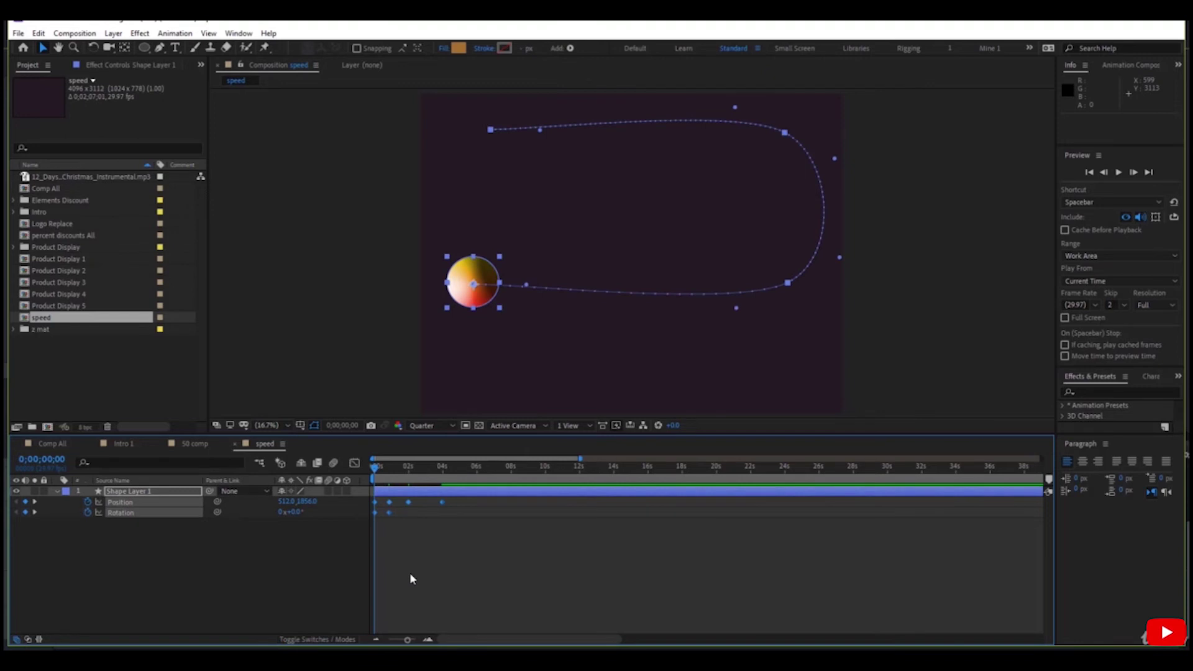
left_click_drag(442, 502, 404, 517)
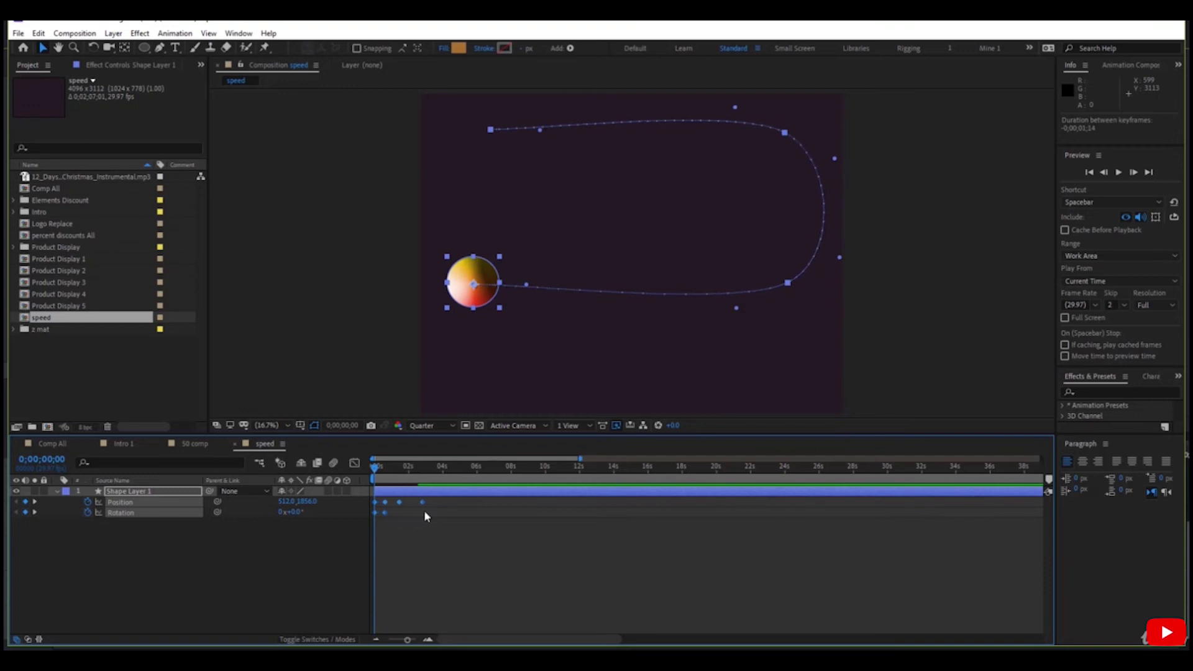
left_click(445, 558)
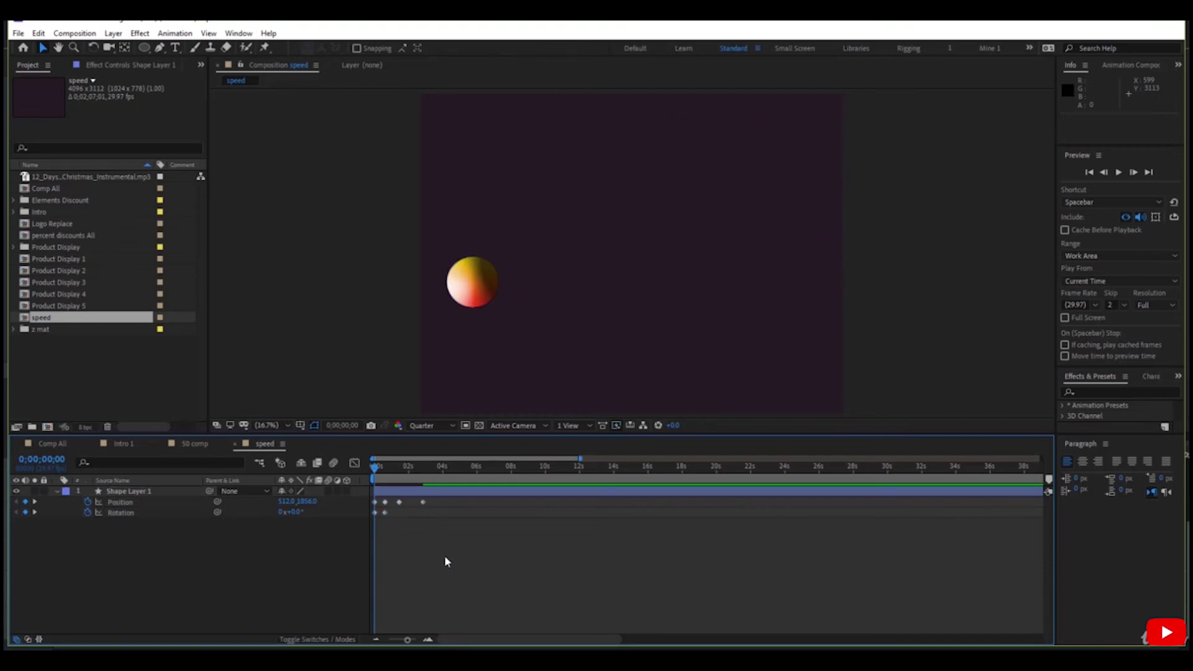
Step: Try turning off Position keyframing and undo it, and add a Position keyframe at 0;00;03;25 with the ball in place
left_click_drag(375, 468, 440, 481)
left_click(171, 491)
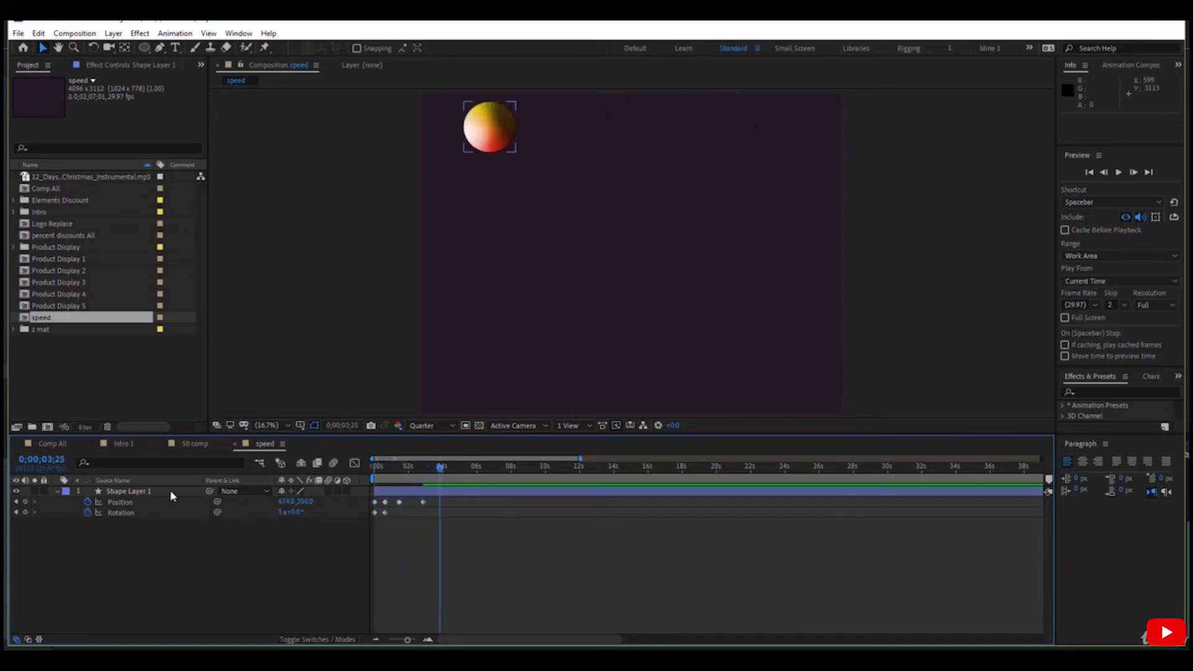
left_click(88, 503)
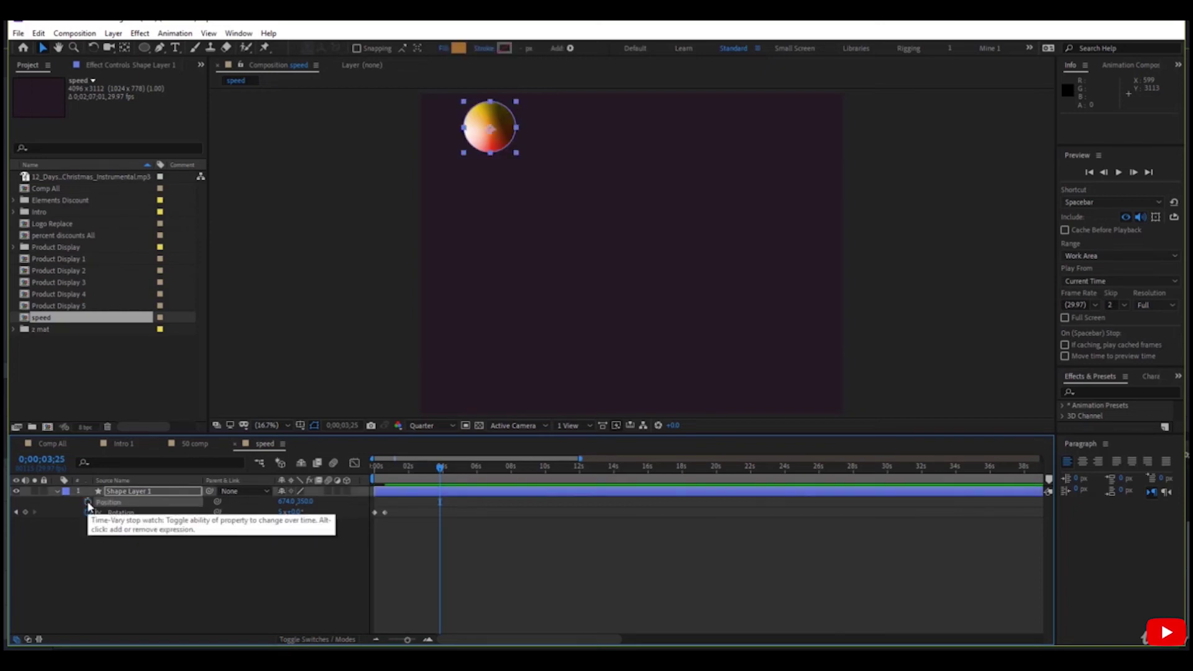
key("ctrl+z")
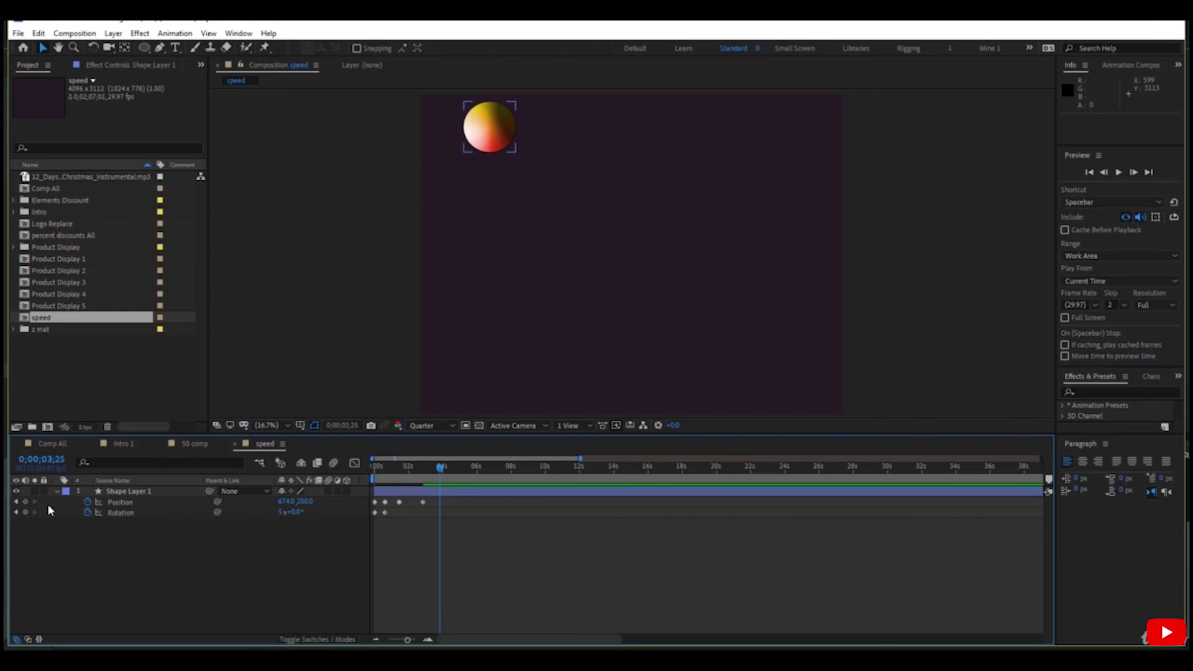
left_click(127, 506)
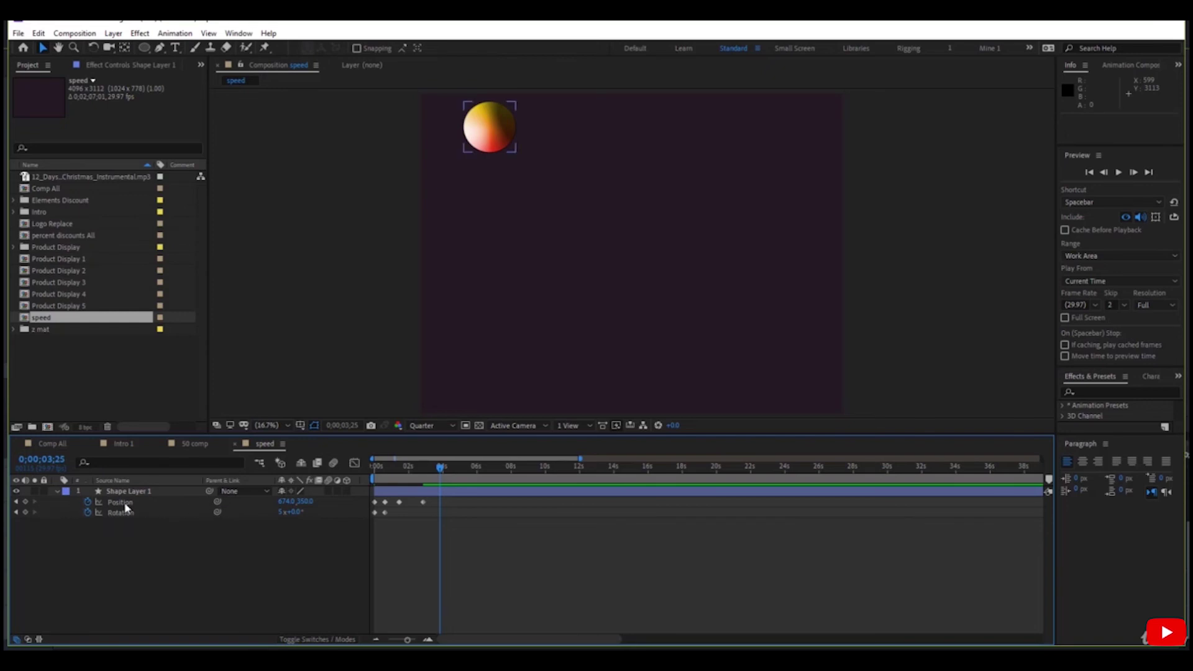
left_click(25, 502)
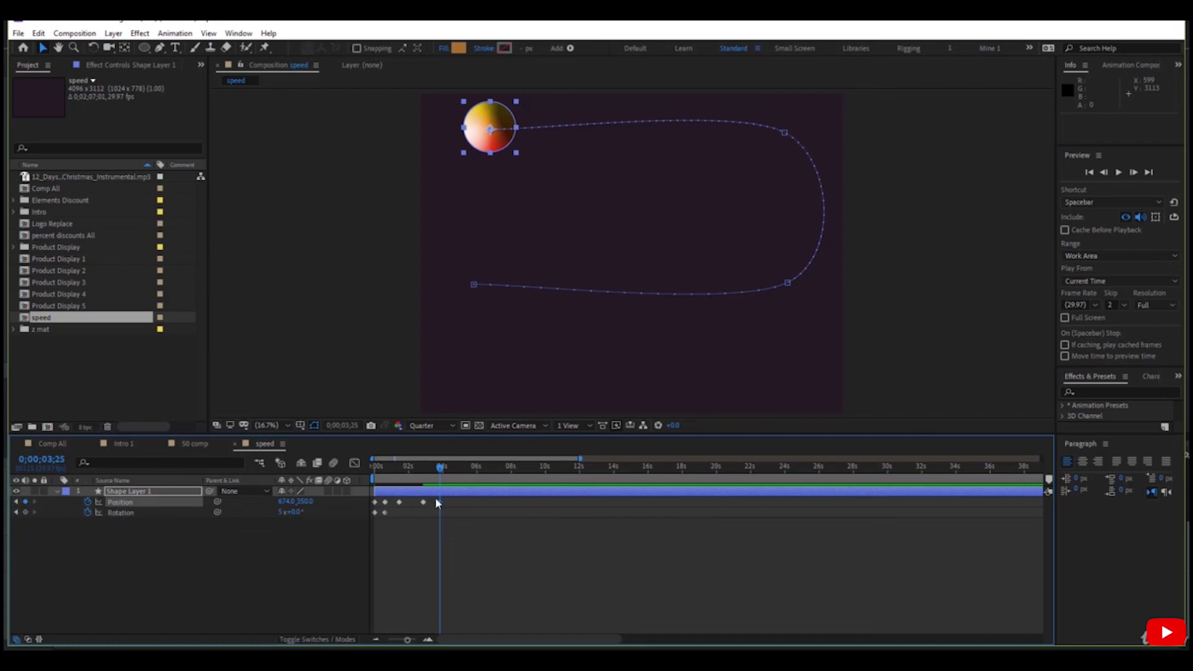
Step: Step backward and forward through the Position keyframes of Shape Layer 1
key("j")
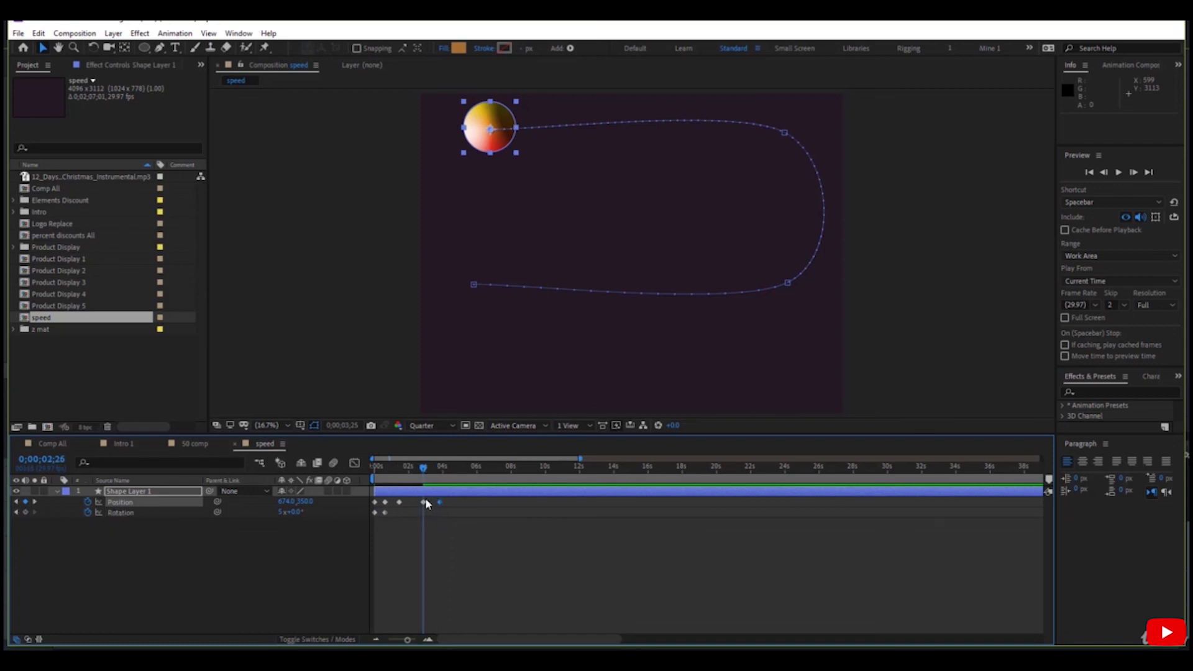
key("j")
key("k")
left_click(17, 501)
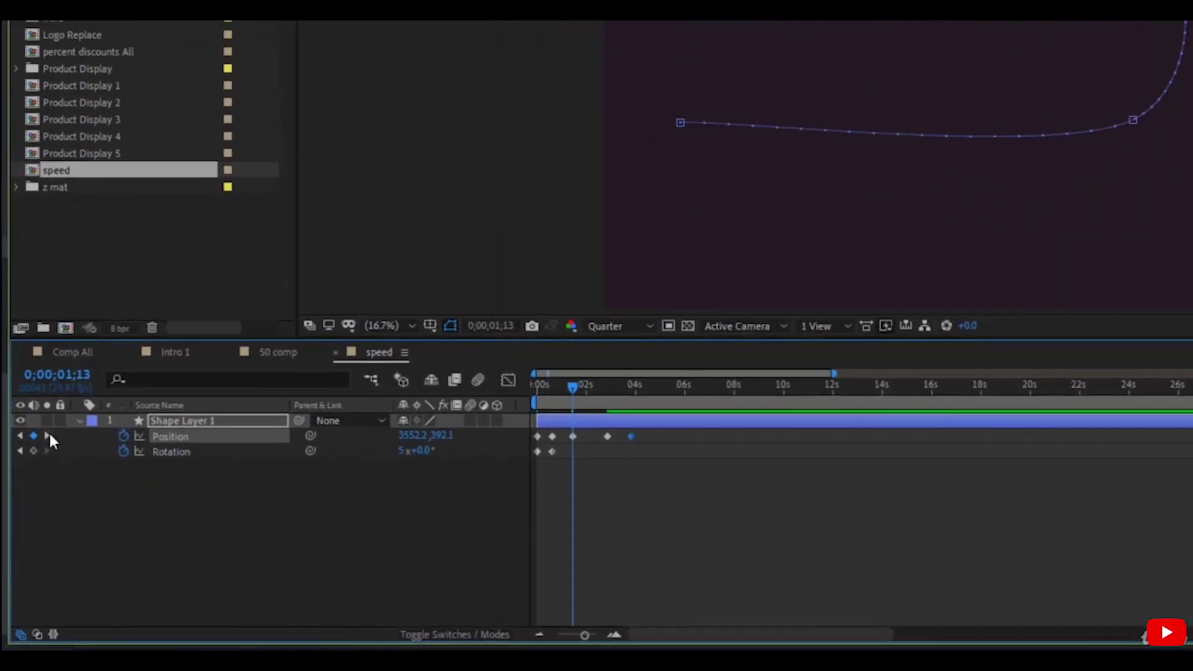
left_click(35, 502)
left_click(34, 501)
left_click(22, 349)
left_click(23, 350)
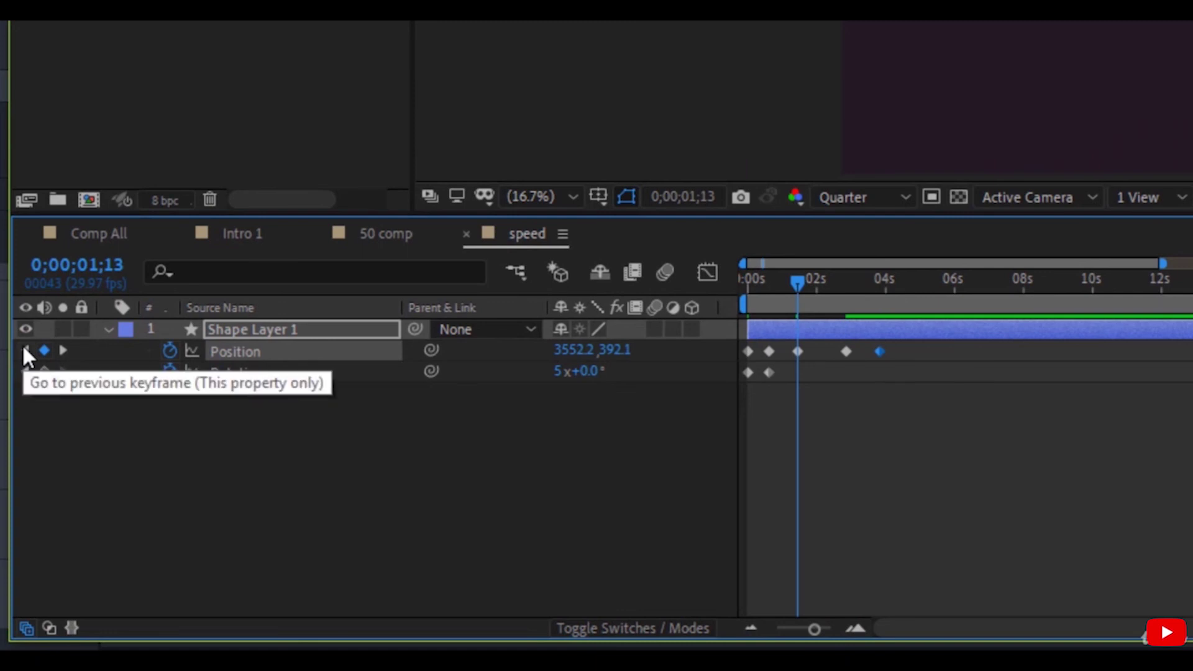